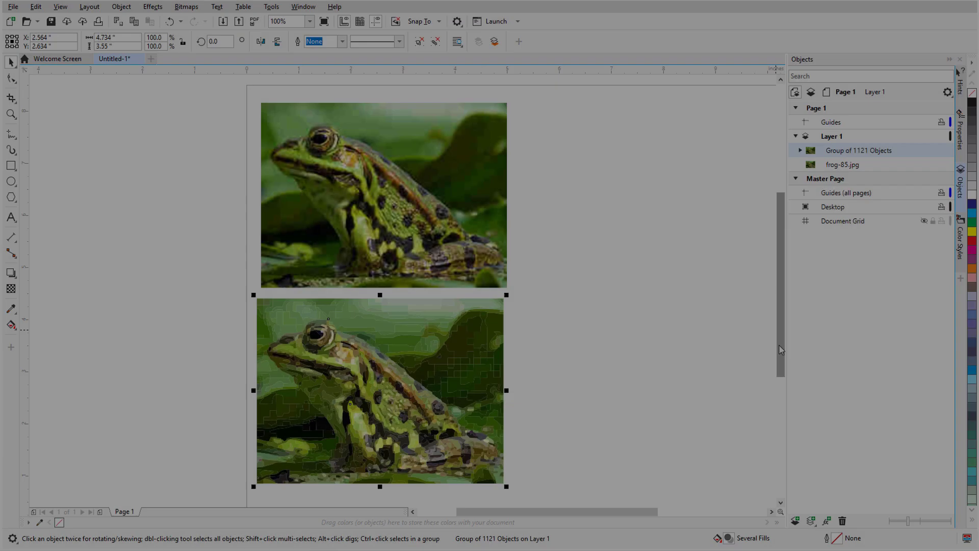
# Start a High Quality Image outline trace of frog-85.jpg
pyautogui.click(382, 194)
pyautogui.click(314, 41)
pyautogui.moveTo(369, 83)
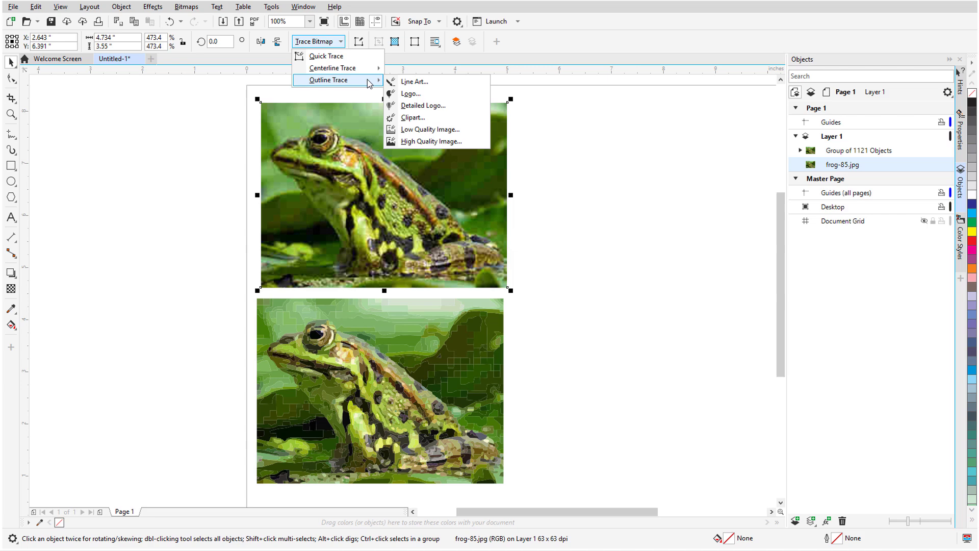
pyautogui.click(432, 141)
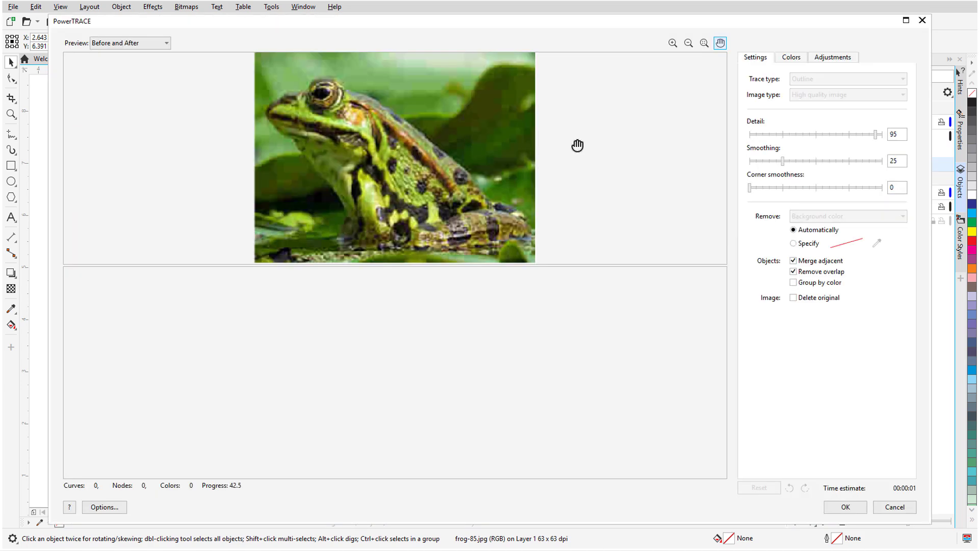
# On the Adjustments tab, enable Remove JPEG Artifacts and set upsampling to Photorealistic
pyautogui.click(827, 61)
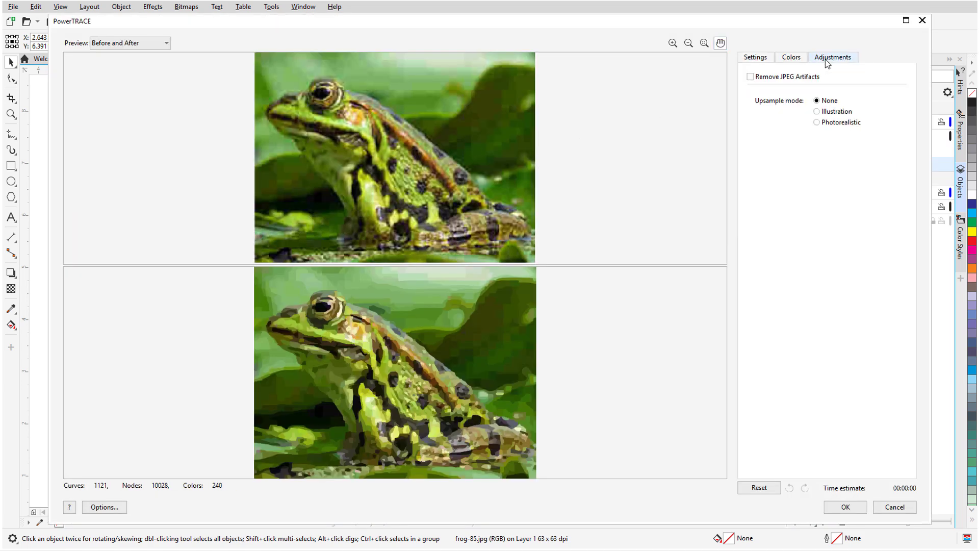
pyautogui.click(751, 77)
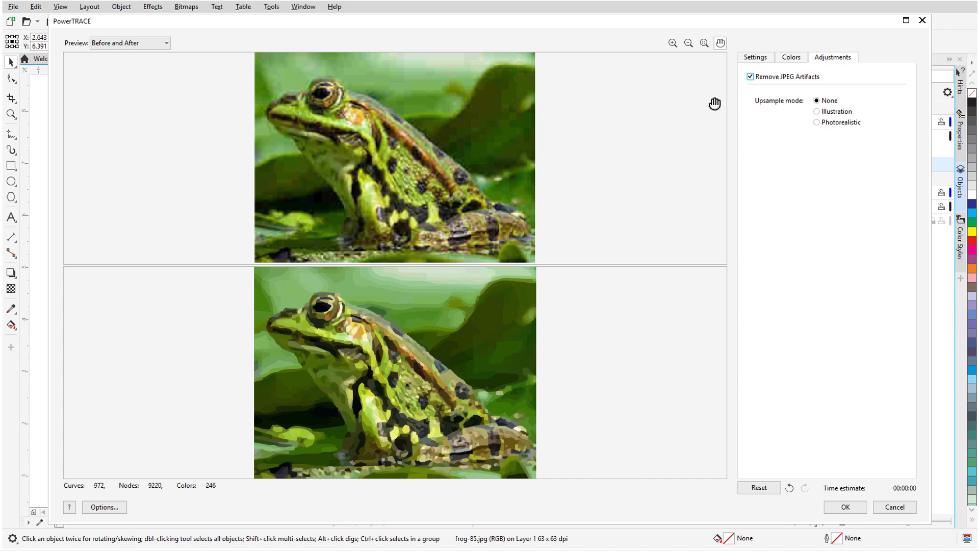
pyautogui.scroll(2, 498, 348)
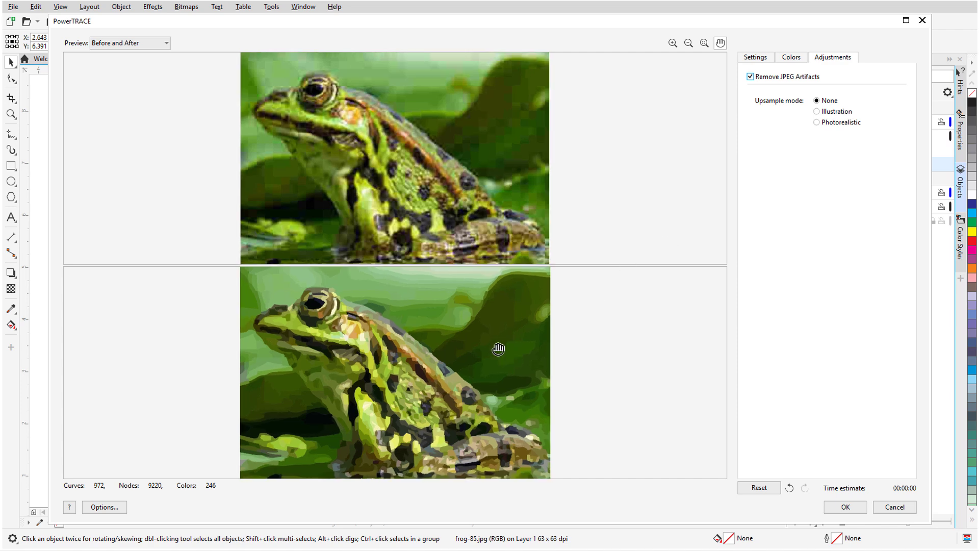
pyautogui.scroll(-1, 498, 348)
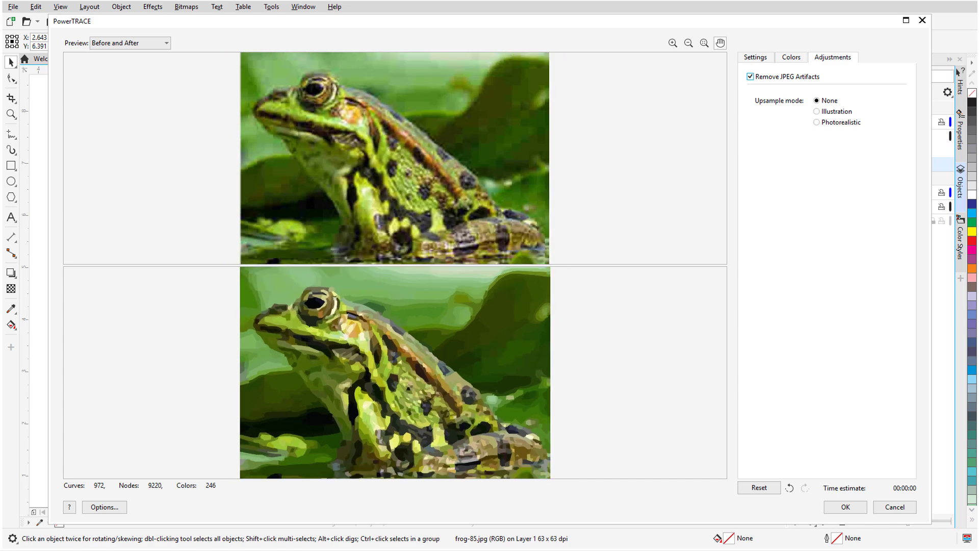
pyautogui.click(816, 112)
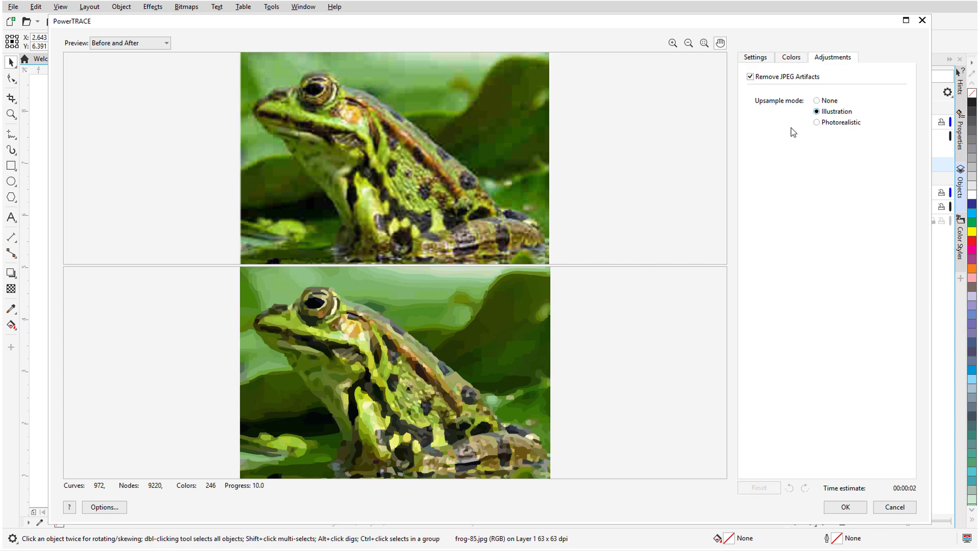
pyautogui.click(817, 123)
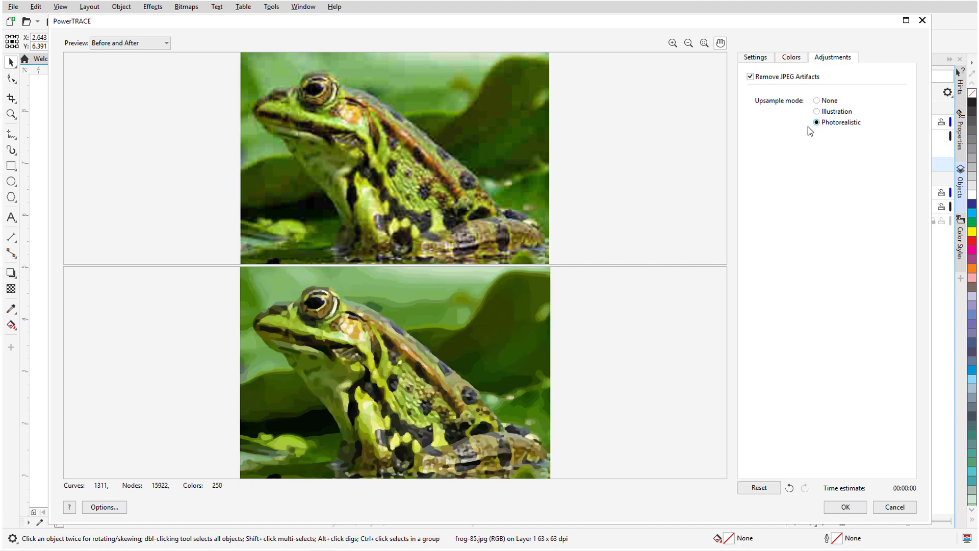
# Accept the 1311-object trace and drag it beside the first frog trace
pyautogui.click(845, 507)
pyautogui.moveTo(584, 329); pyautogui.dragTo(614, 394)
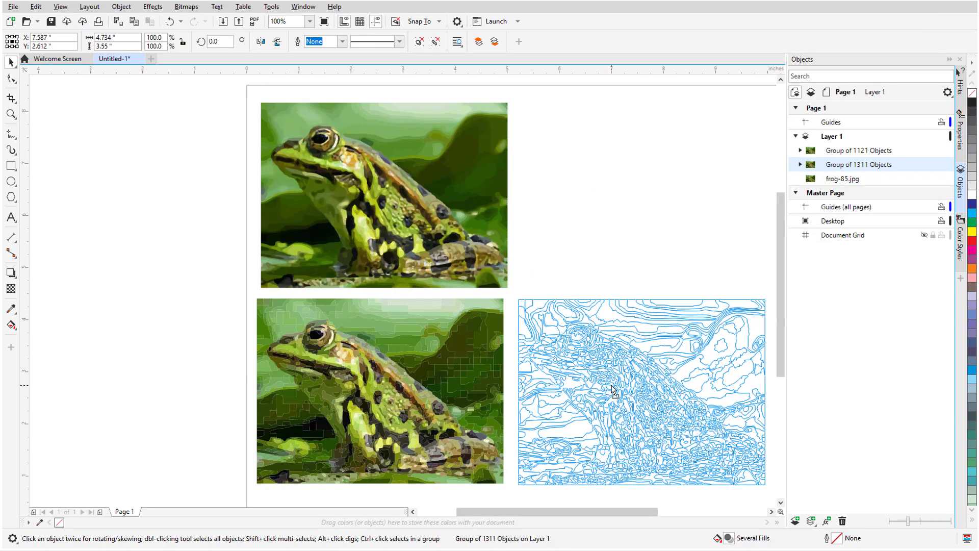
pyautogui.scroll(-2, 587, 357)
# Select the lone frog-85.jpg photo, zoom in, and dismiss the Bitmaps menu unused
pyautogui.hscroll(2, 596, 459)
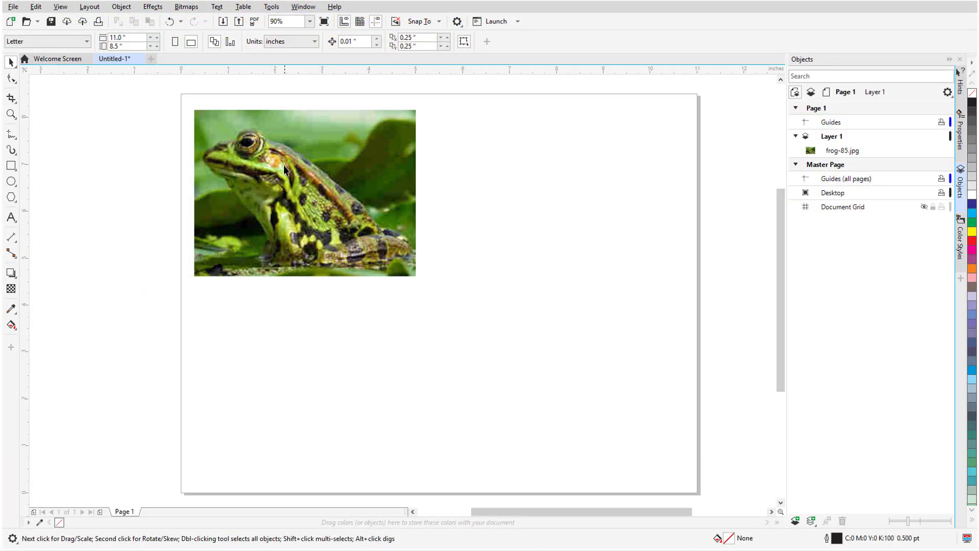
pyautogui.click(284, 170)
pyautogui.scroll(2, 286, 174)
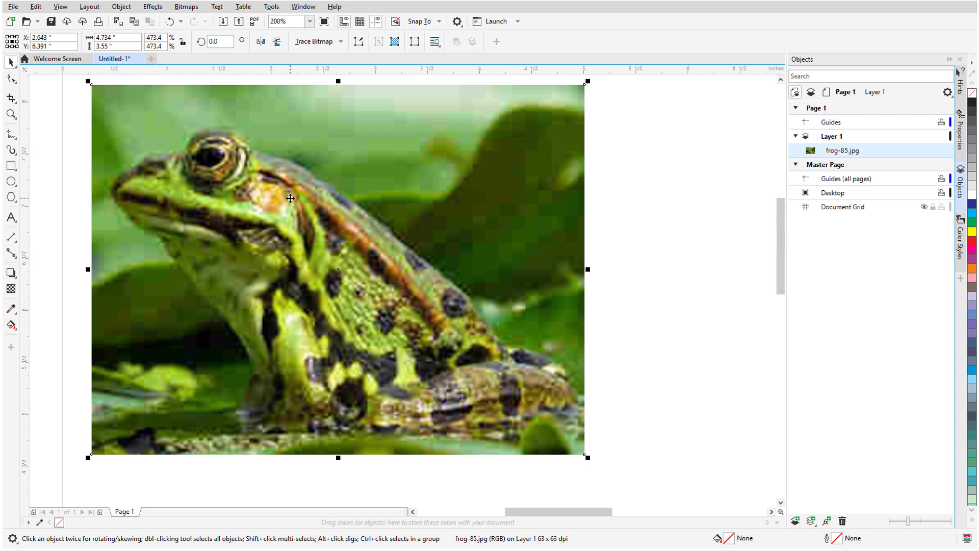
pyautogui.hscroll(-1, 355, 208)
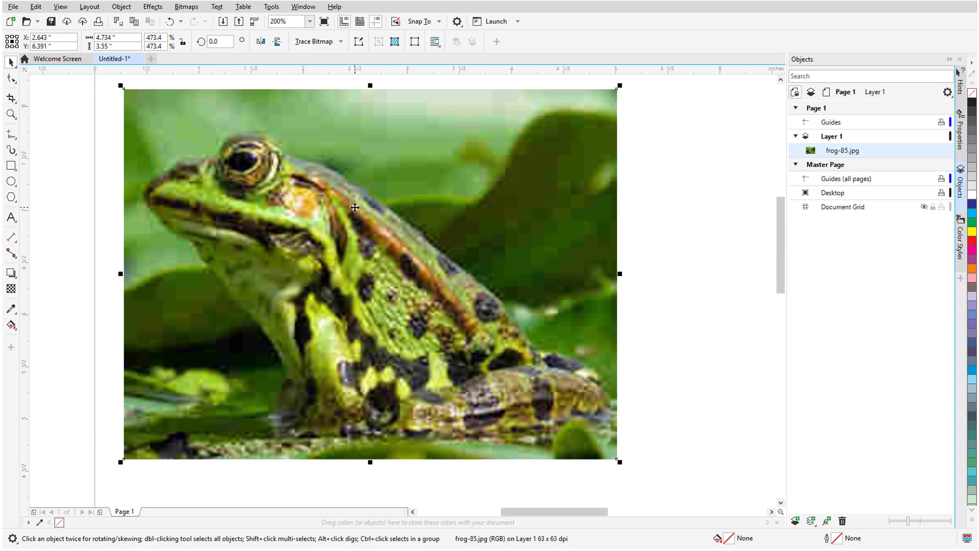
pyautogui.click(200, 8)
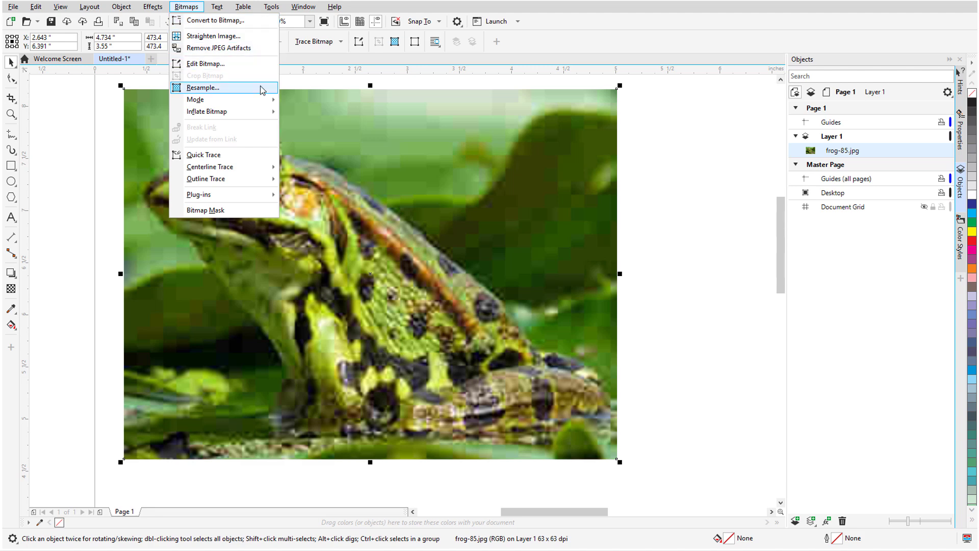
pyautogui.click(57, 120)
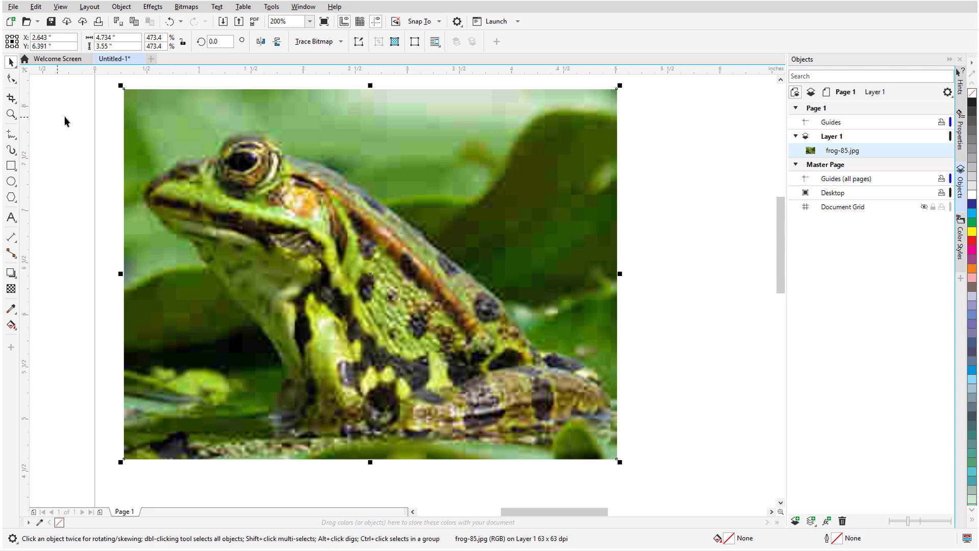
# Trace the frog as a default High Quality Image outline, giving 1121 curves and 240 colours
pyautogui.click(340, 43)
pyautogui.moveTo(362, 84)
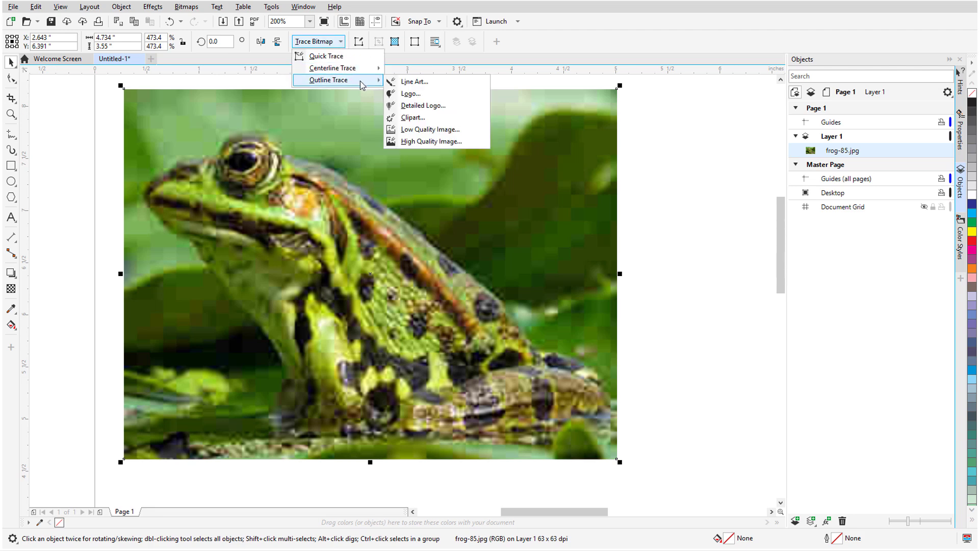
pyautogui.click(469, 143)
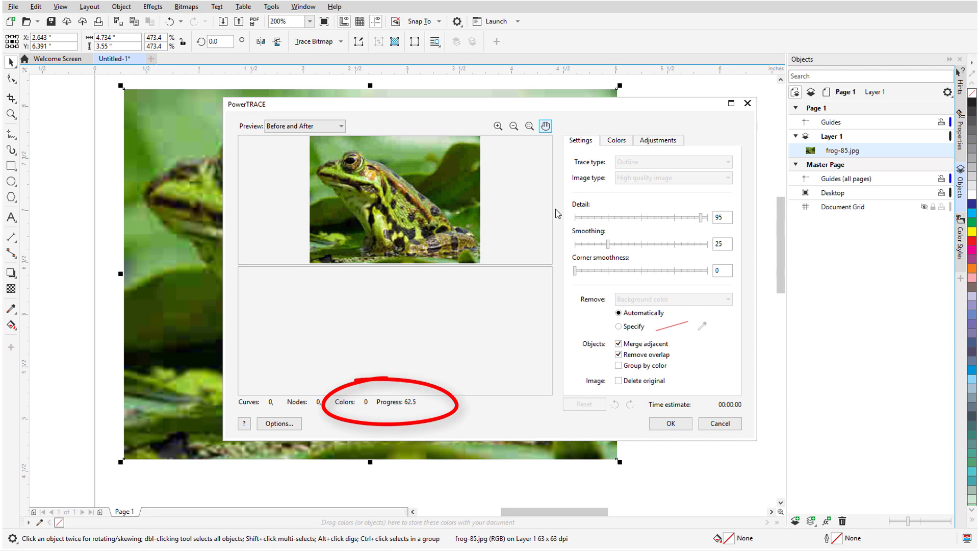
pyautogui.moveTo(758, 98); pyautogui.dragTo(941, 6)
pyautogui.moveTo(223, 439); pyautogui.dragTo(59, 513)
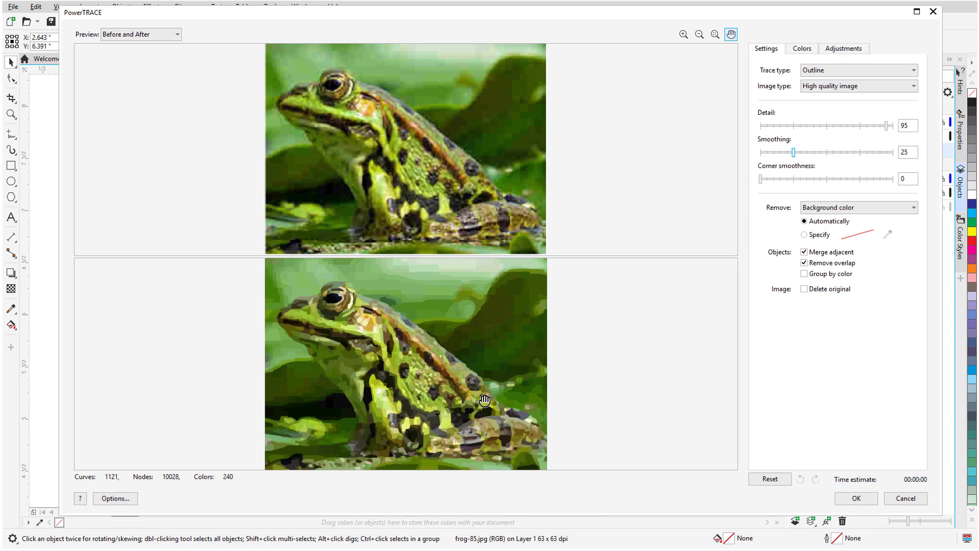
pyautogui.scroll(2, 504, 326)
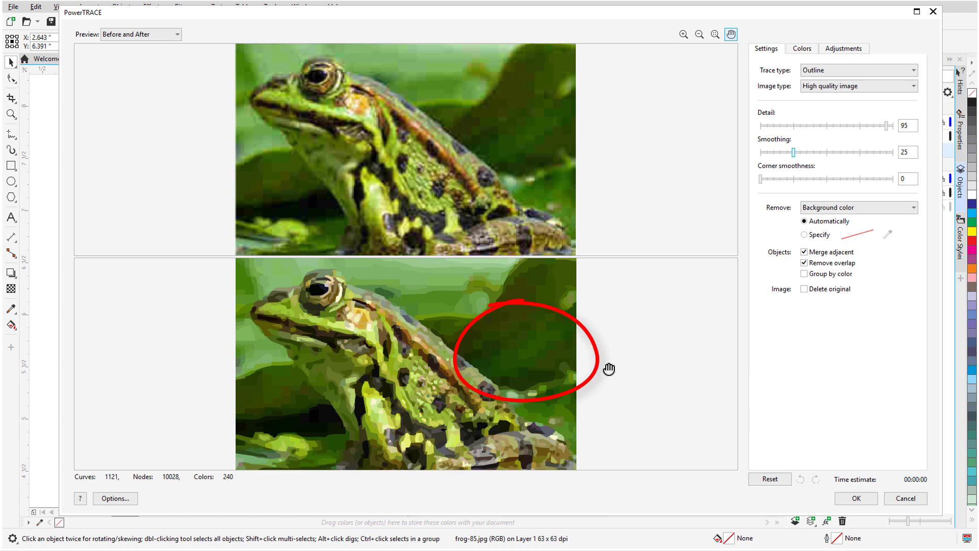
pyautogui.click(856, 498)
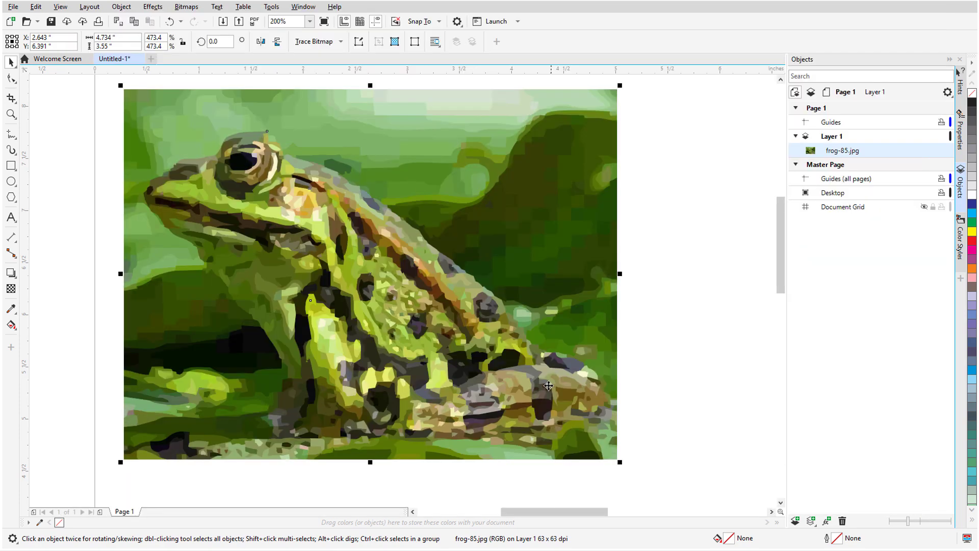
# Move the 1121-object frog trace below the original photo
pyautogui.scroll(-2, 408, 217)
pyautogui.moveTo(408, 217); pyautogui.dragTo(404, 412)
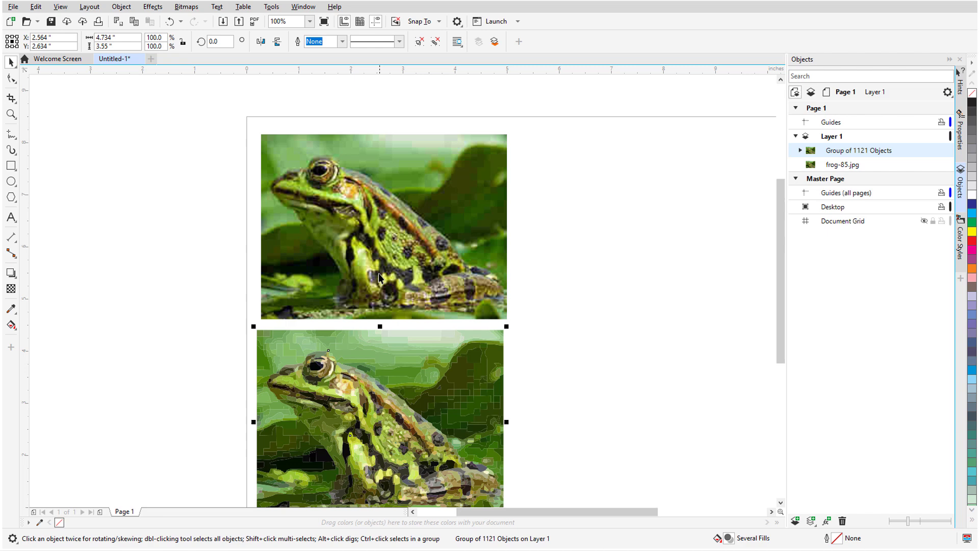
pyautogui.scroll(-1, 770, 334)
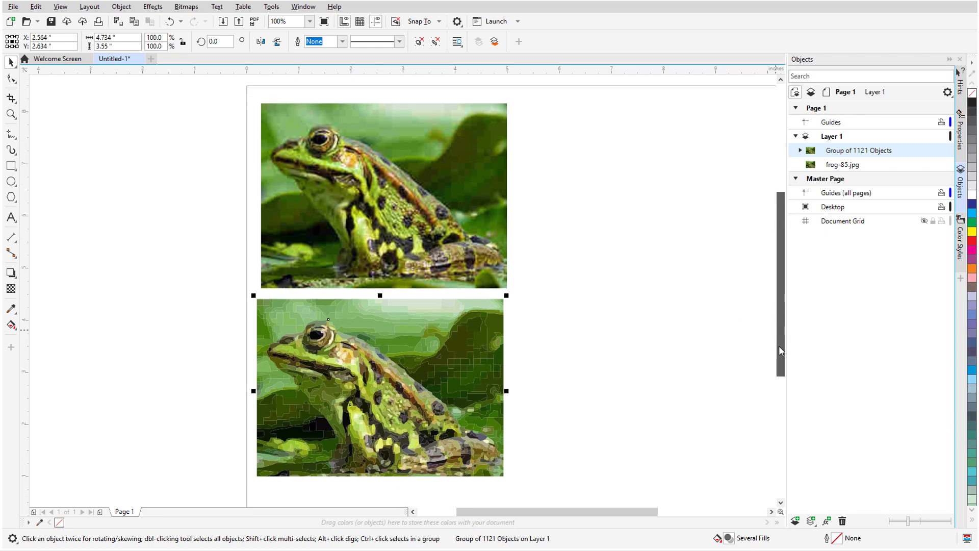
# Start another High Quality Image outline trace of the frog photo
pyautogui.click(470, 224)
pyautogui.click(341, 42)
pyautogui.moveTo(367, 80)
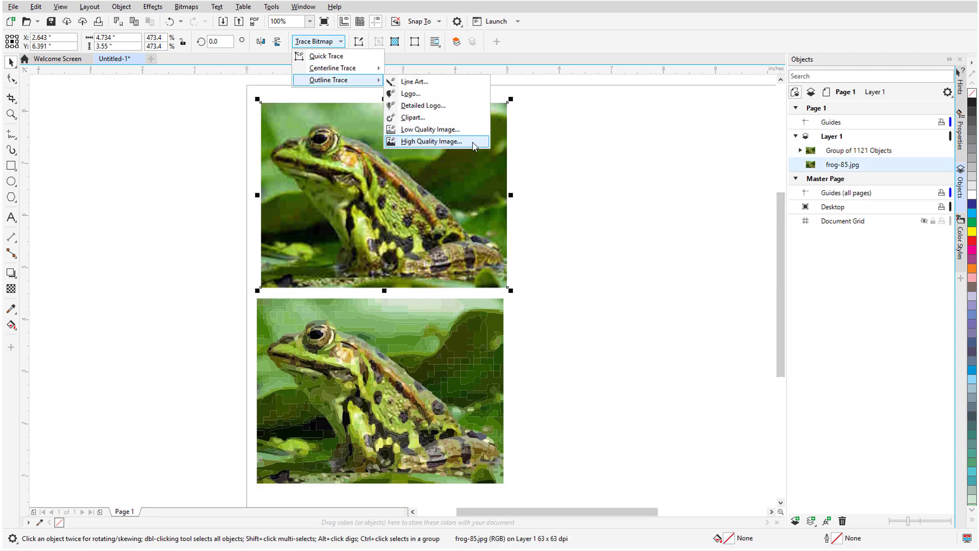
pyautogui.click(437, 143)
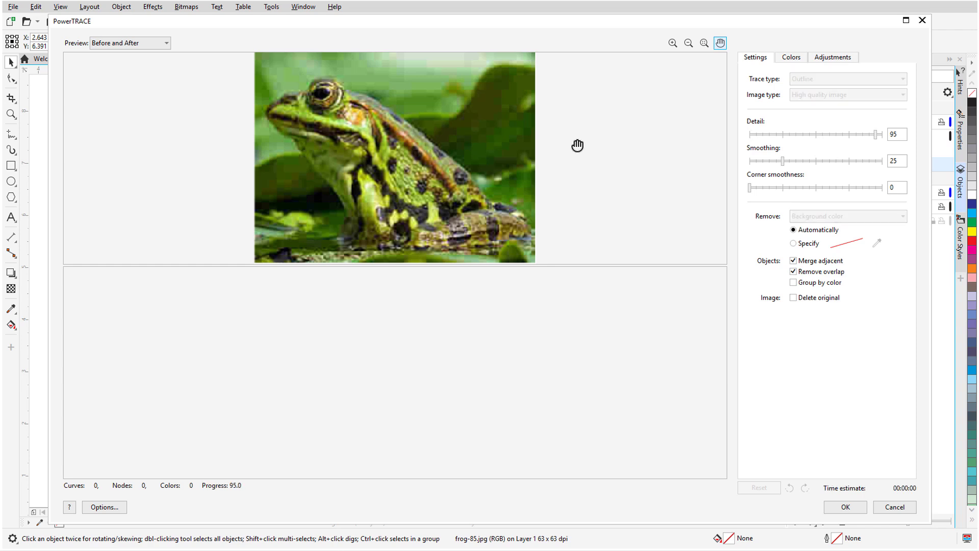
# Enable Remove JPEG Artifacts and set upsampling to Photorealistic, after trying Illustration
pyautogui.click(828, 61)
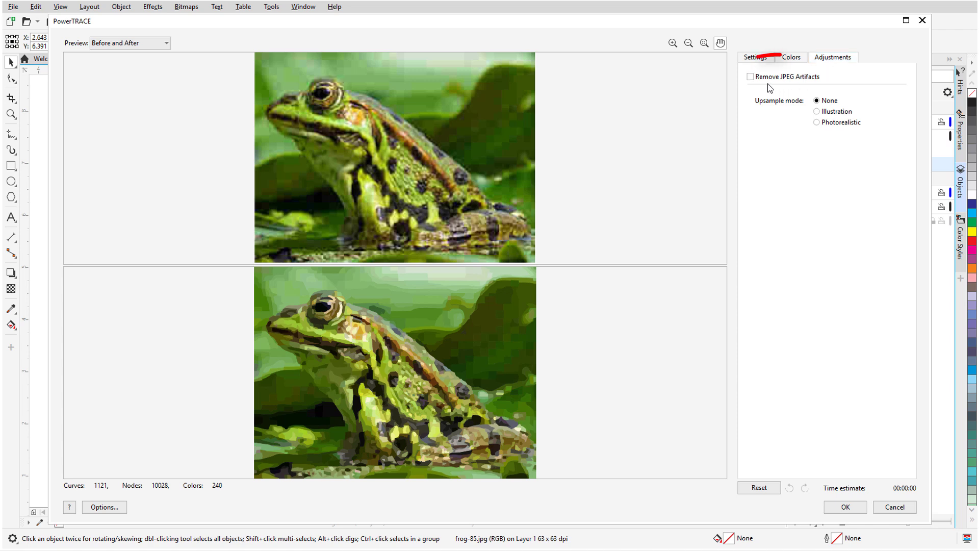
pyautogui.click(750, 77)
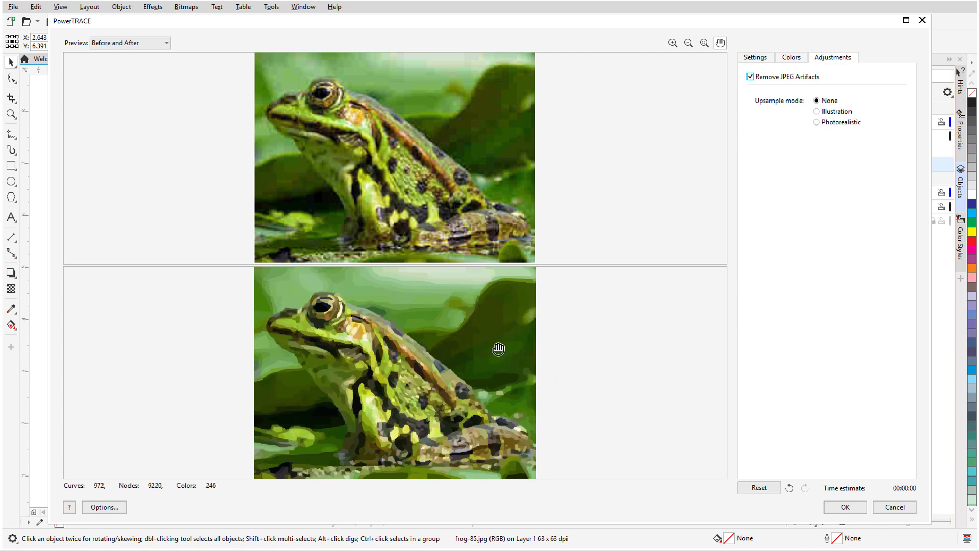
pyautogui.scroll(1, 498, 349)
pyautogui.scroll(-1, 498, 348)
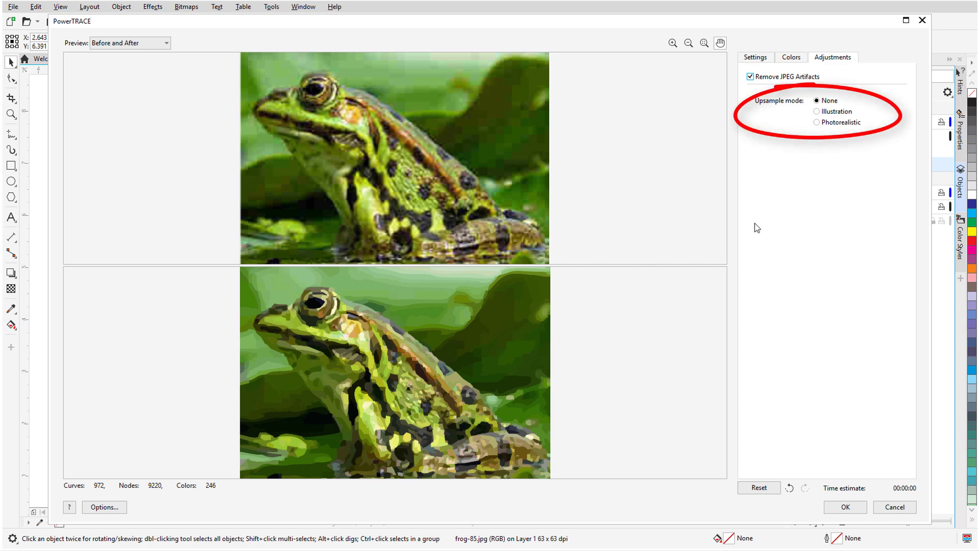
pyautogui.click(816, 112)
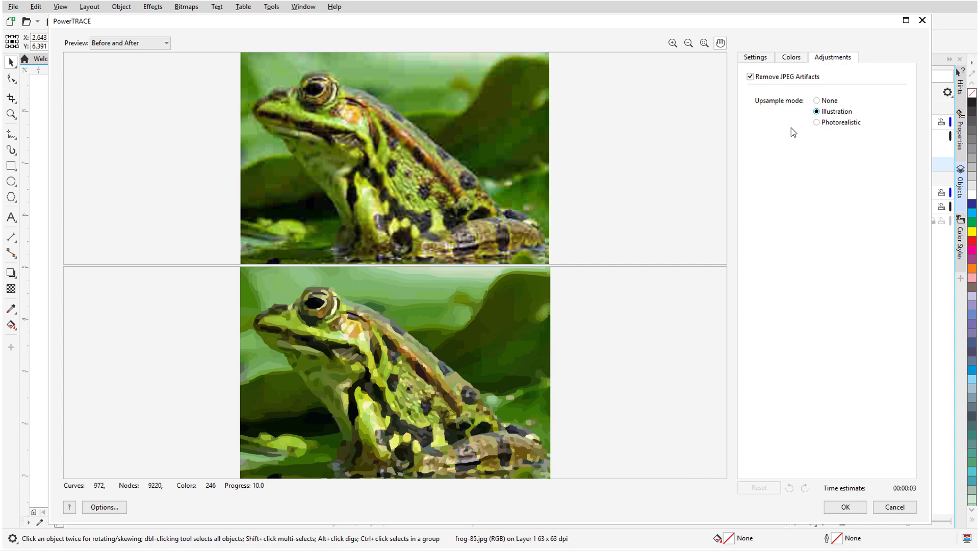
pyautogui.click(816, 122)
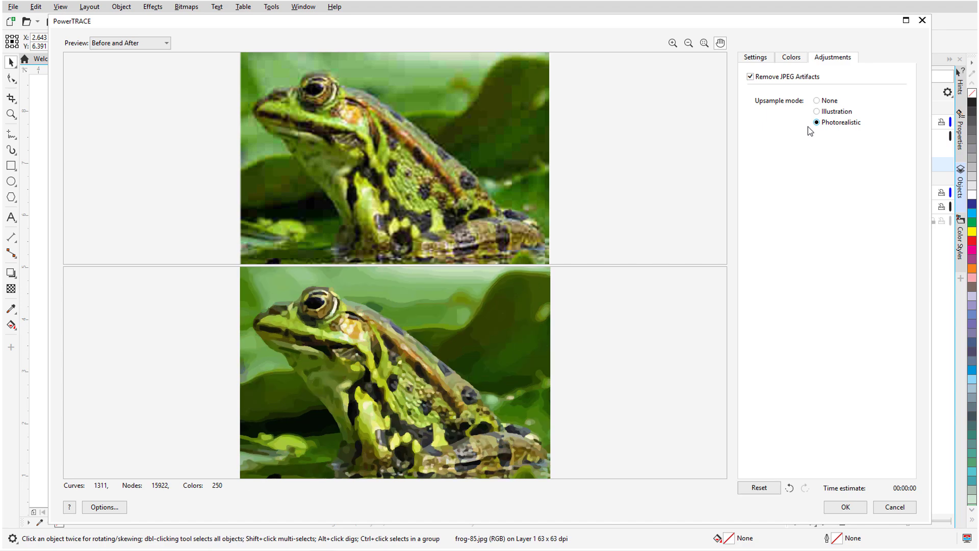
# Place the 1311-object trace beside the 1121-object trace and bring up the Color Styles docker
pyautogui.click(843, 507)
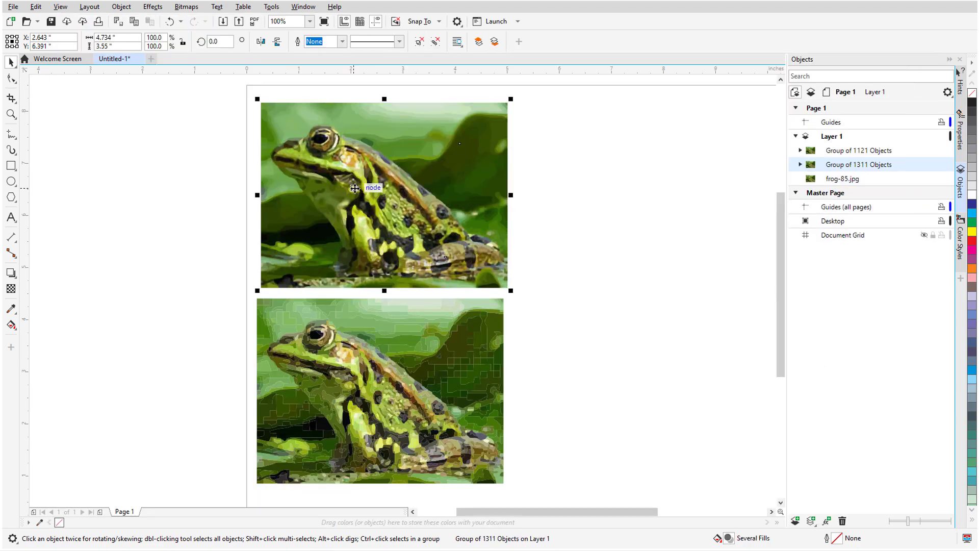
pyautogui.moveTo(355, 189)
pyautogui.mouseDown()
pyautogui.moveTo(627, 383)
pyautogui.moveTo(615, 393)
pyautogui.moveTo(612, 385)
pyautogui.mouseUp()
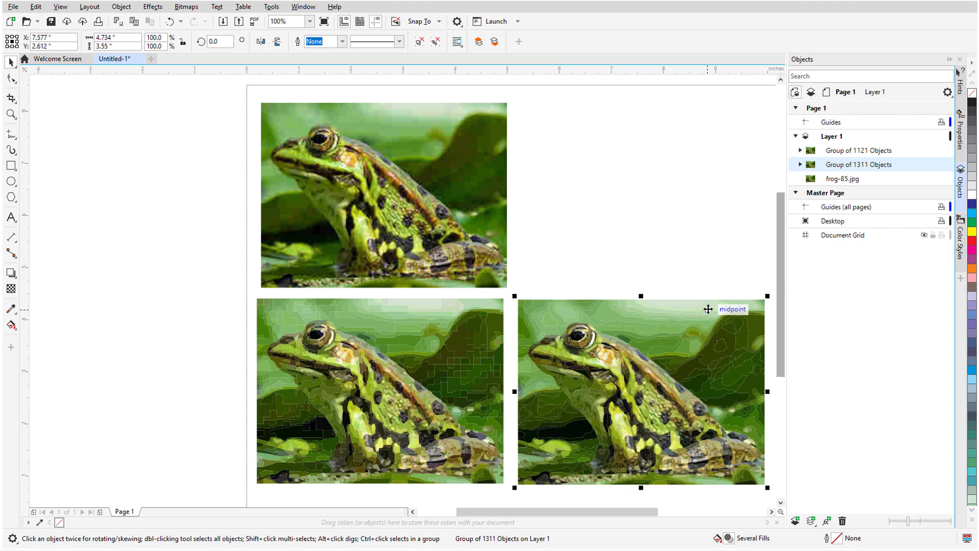
pyautogui.scroll(-2, 707, 309)
pyautogui.hscroll(2, 581, 512)
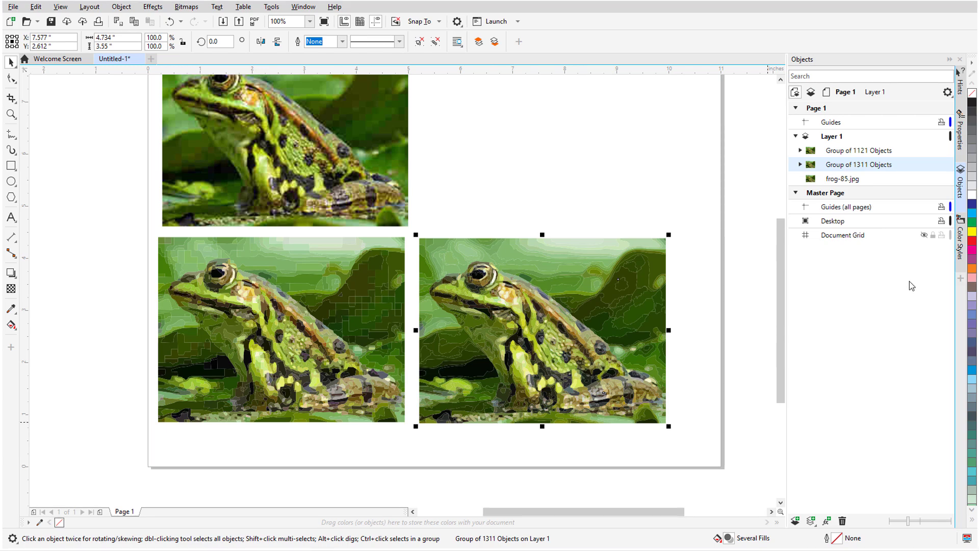
pyautogui.click(961, 258)
# Create colour styles from the right frog trace and rotate its harmony from green to blue-purple
pyautogui.moveTo(652, 294); pyautogui.dragTo(871, 182)
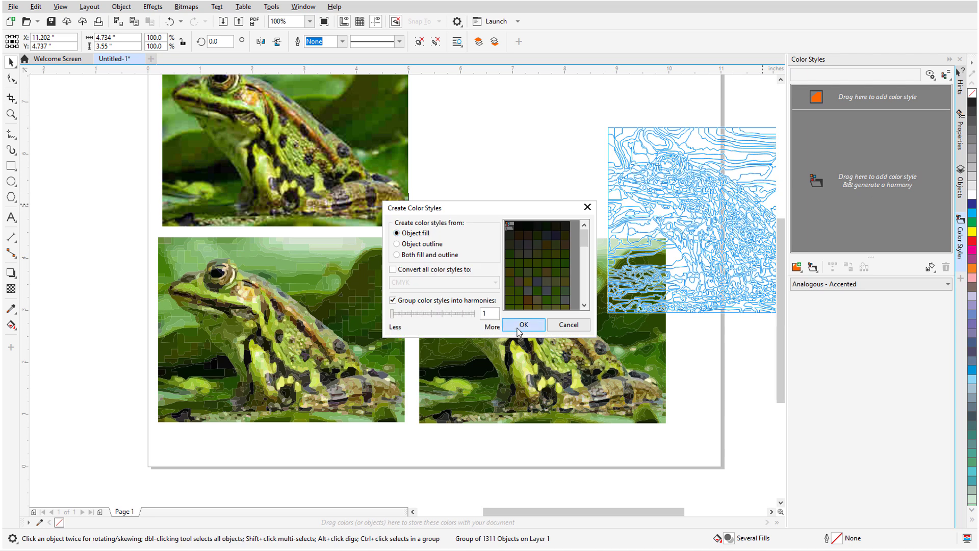
pyautogui.click(519, 327)
pyautogui.click(881, 193)
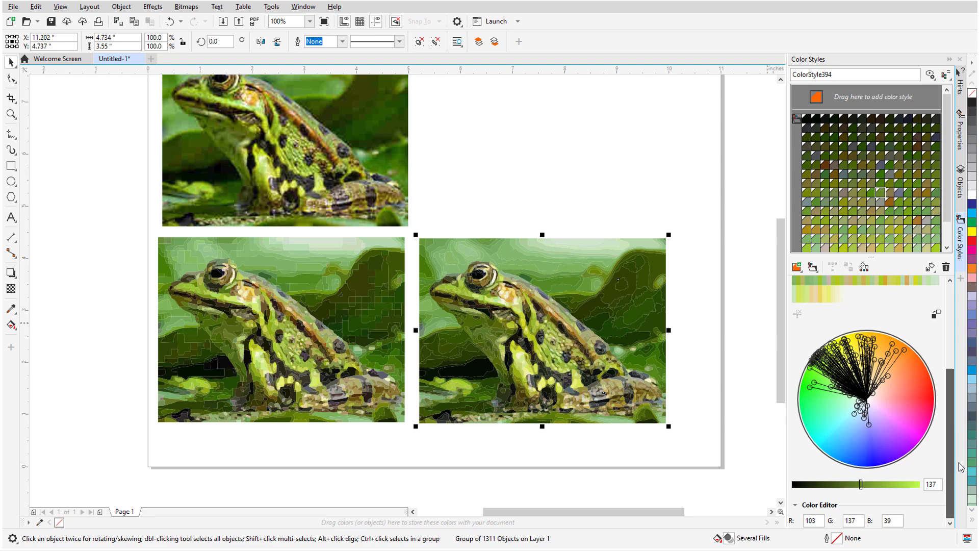
pyautogui.scroll(-3, 898, 413)
pyautogui.moveTo(894, 395); pyautogui.dragTo(859, 432)
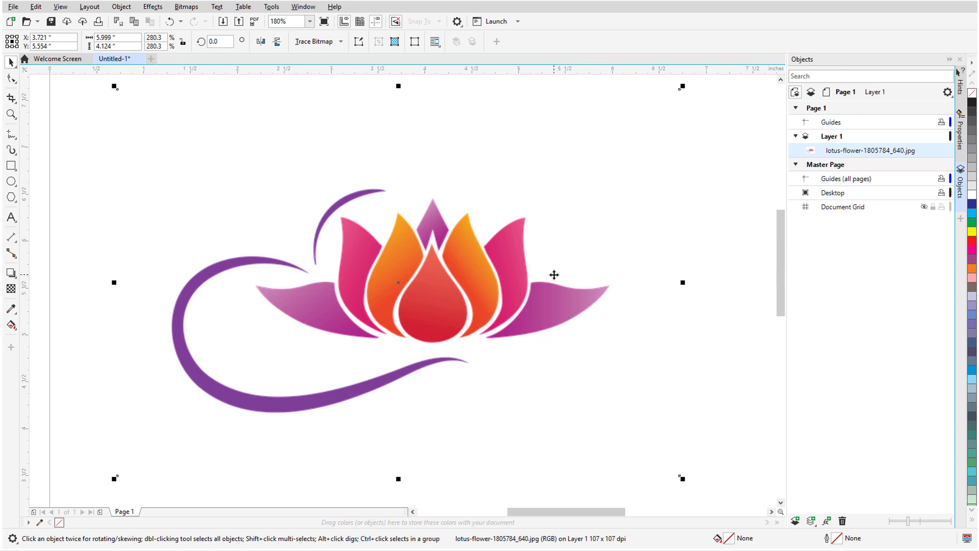
# Trace the lotus as a default High Quality Image and move the 64-object trace below the original
pyautogui.click(340, 41)
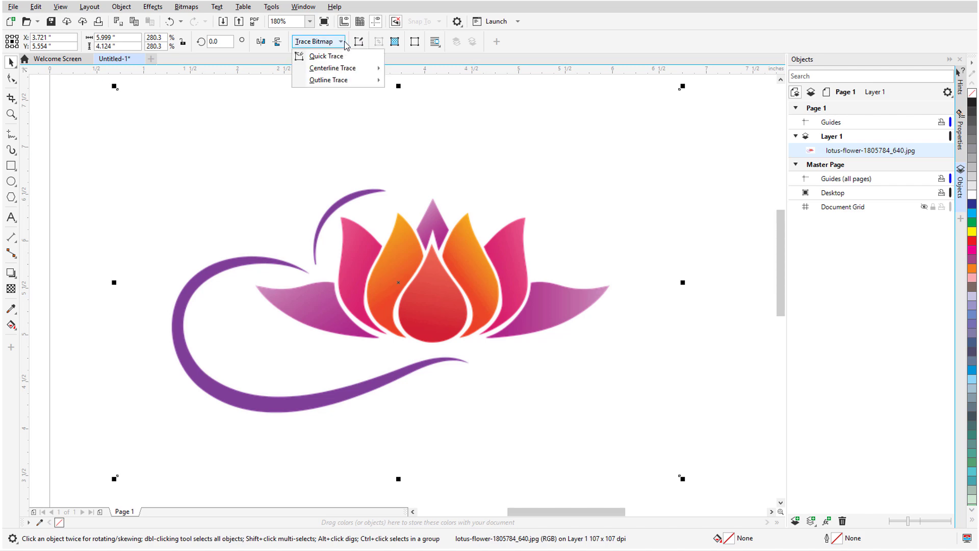
pyautogui.moveTo(380, 82)
pyautogui.click(482, 142)
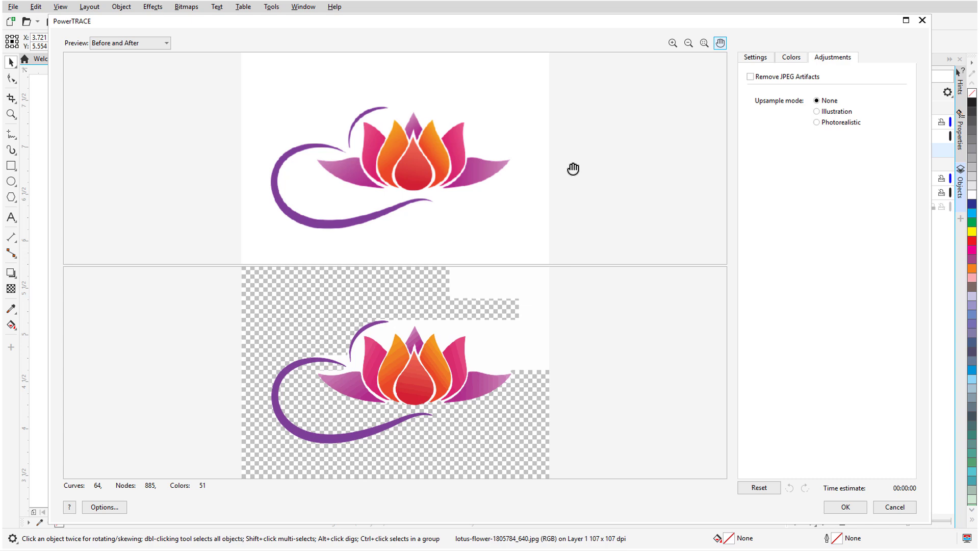
pyautogui.scroll(2, 423, 353)
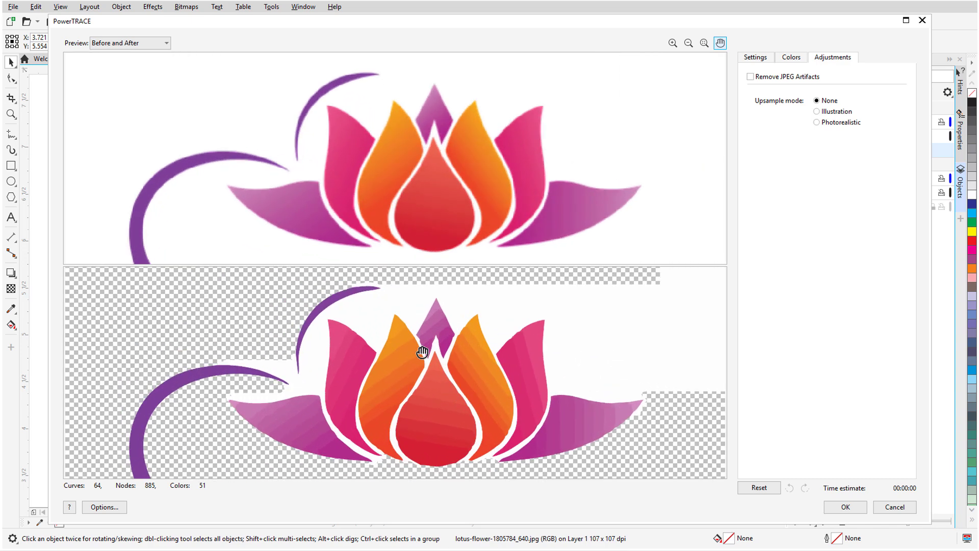
pyautogui.click(845, 507)
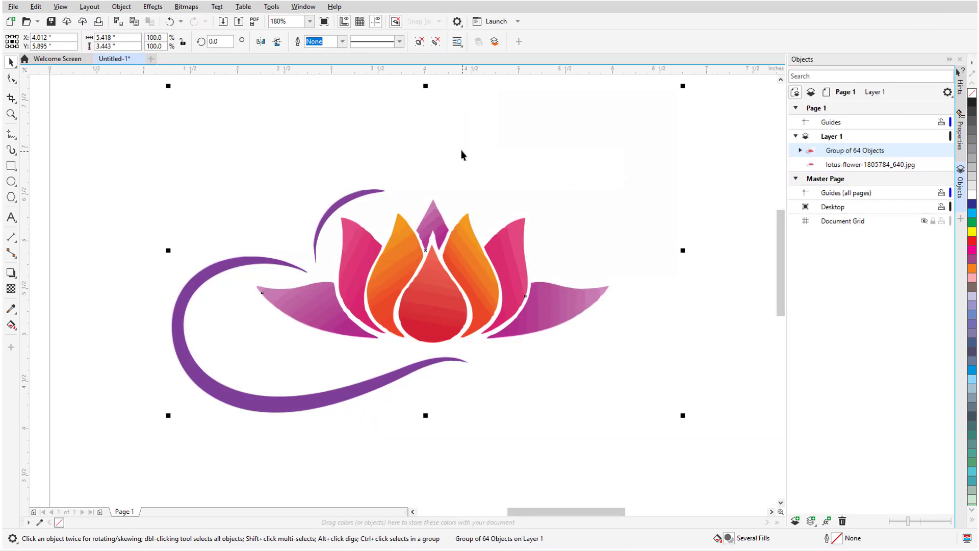
pyautogui.scroll(-3, 462, 154)
pyautogui.moveTo(442, 207); pyautogui.dragTo(445, 383)
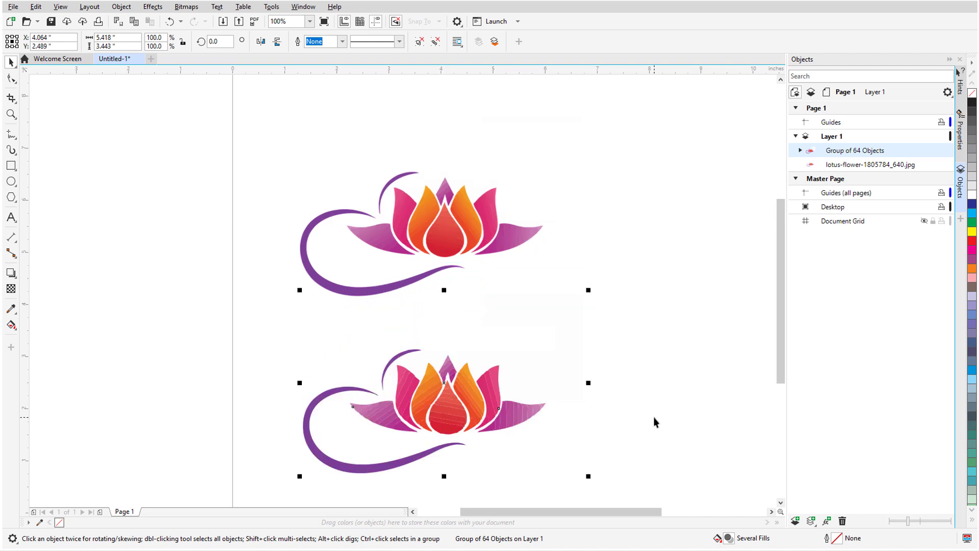
# Start a High Quality Image trace of the lotus with Illustration upsampling
pyautogui.click(656, 422)
pyautogui.click(470, 231)
pyautogui.click(313, 41)
pyautogui.moveTo(328, 80)
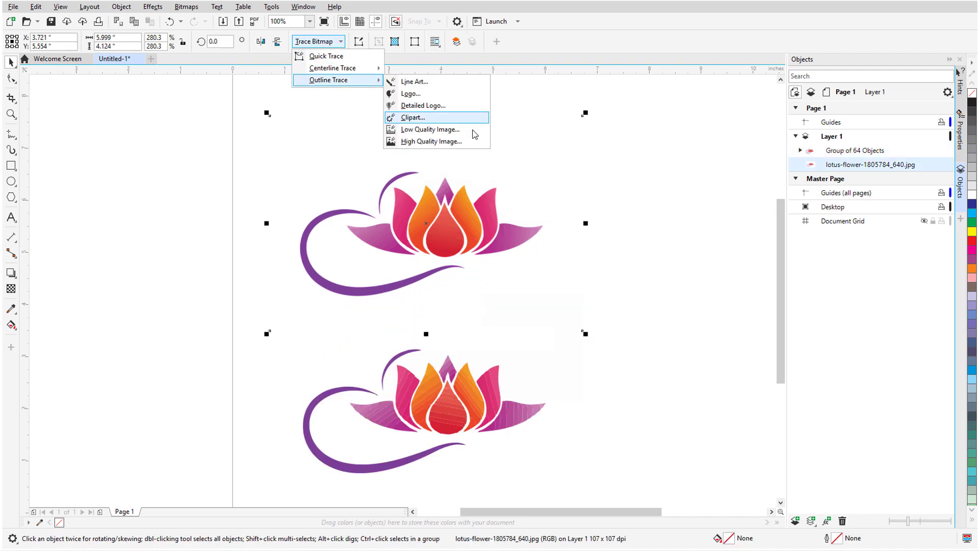
pyautogui.click(479, 142)
pyautogui.click(817, 111)
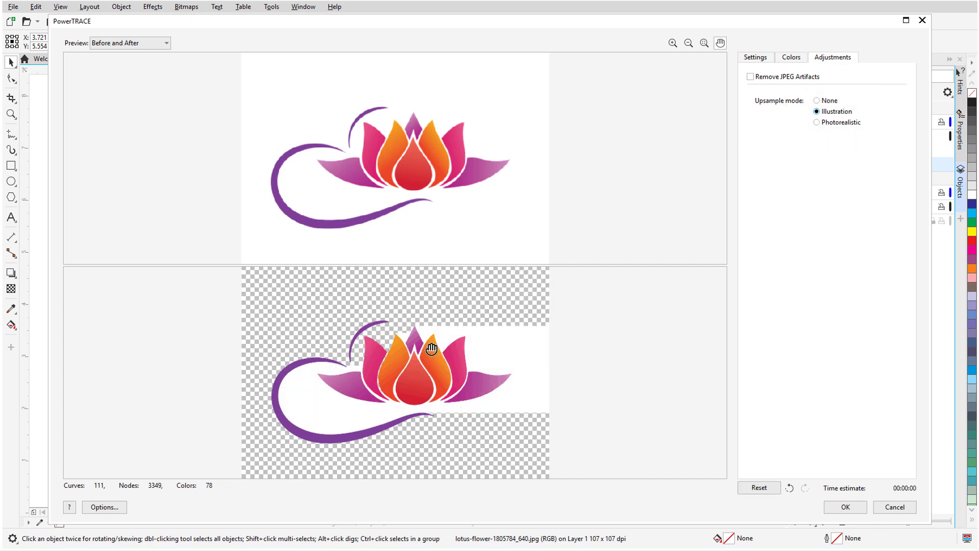
pyautogui.scroll(2, 426, 347)
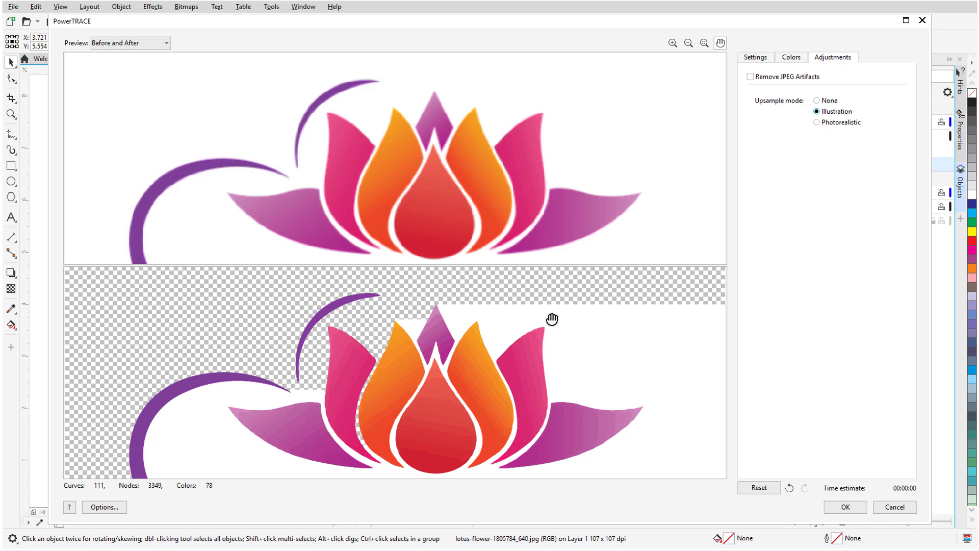
# Pick the white background colour with the eyedropper and remove it from the trace palette
pyautogui.click(784, 60)
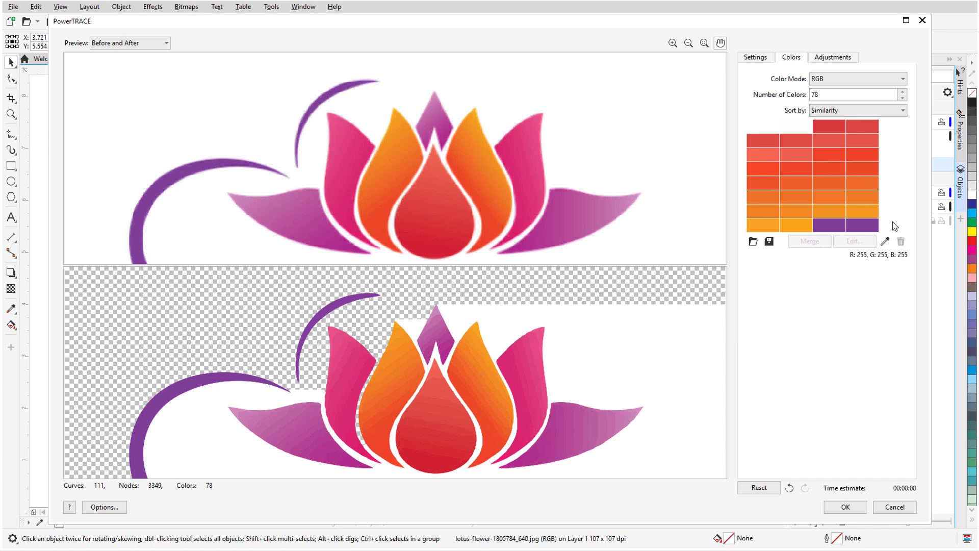
pyautogui.click(885, 241)
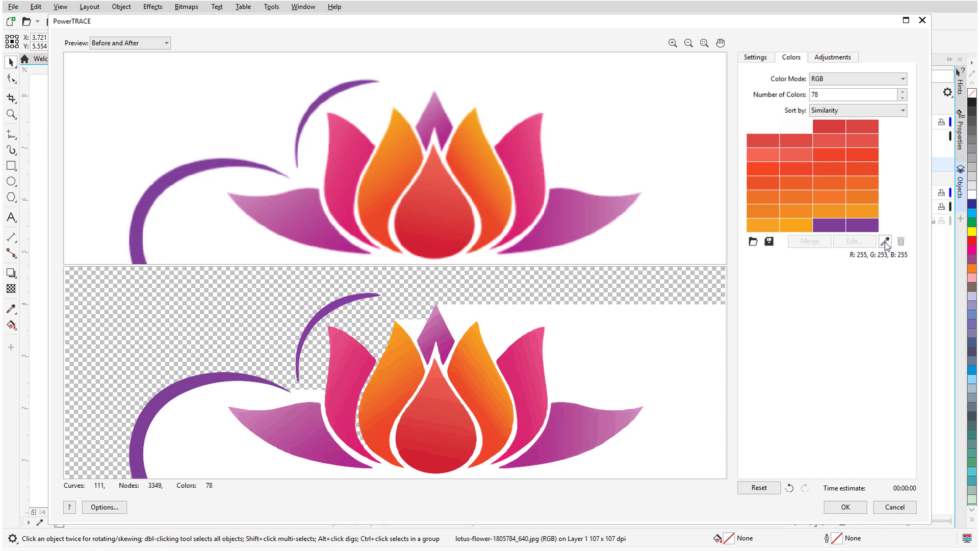
pyautogui.click(610, 332)
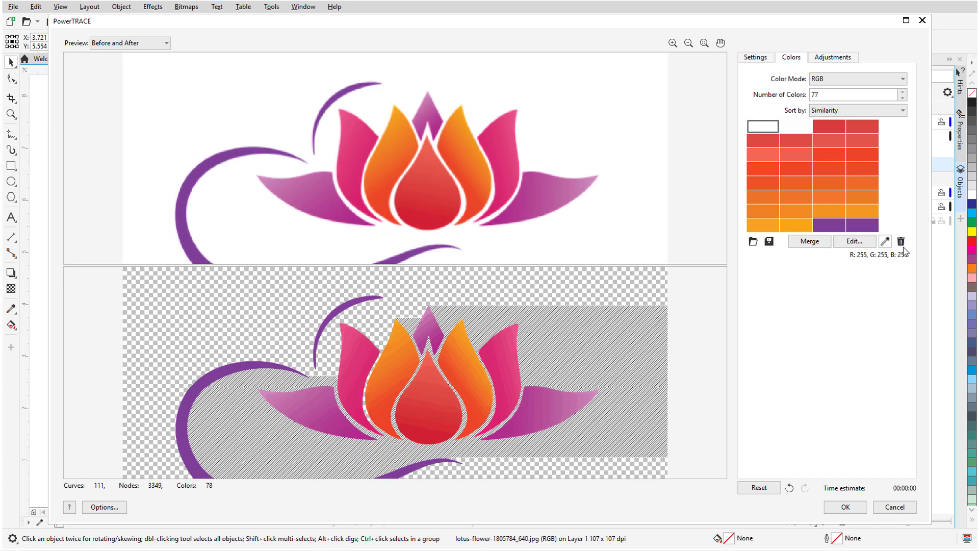
pyautogui.click(901, 242)
# Accept the 110-object lotus trace and drag it beside the 64-object trace
pyautogui.click(859, 508)
pyautogui.moveTo(498, 511); pyautogui.dragTo(538, 512)
pyautogui.moveTo(271, 240)
pyautogui.mouseDown()
pyautogui.moveTo(446, 308)
pyautogui.moveTo(550, 402)
pyautogui.moveTo(572, 399)
pyautogui.mouseUp()
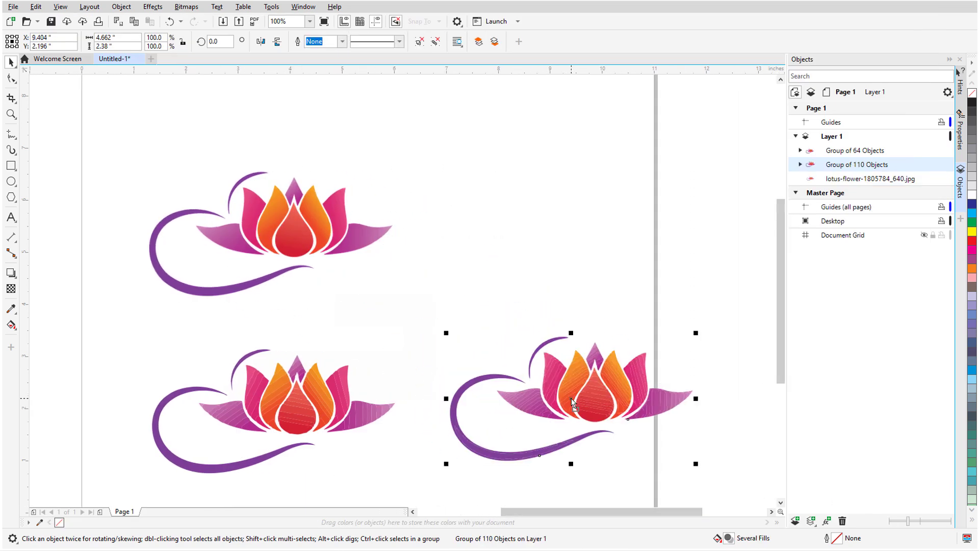